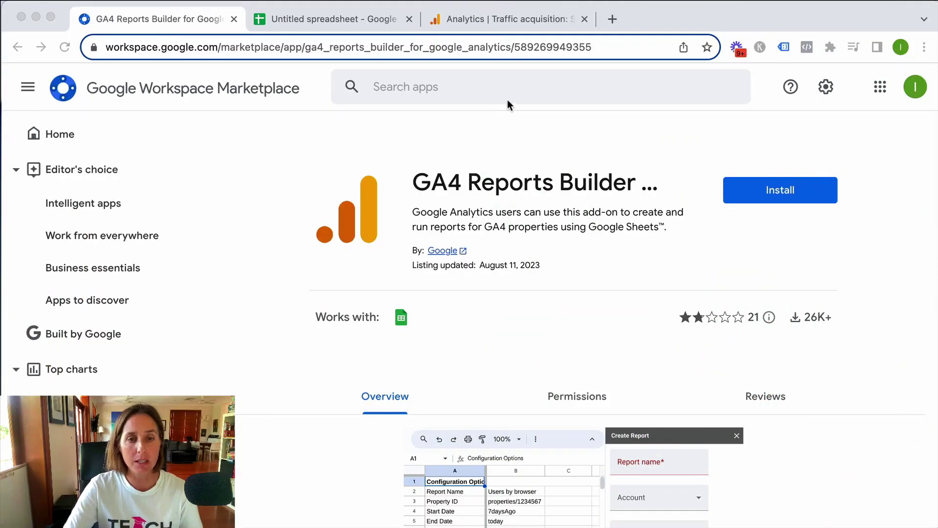
Switch to the blank Untitled spreadsheet tab
left_click(292, 198)
left_click_drag(410, 190, 602, 192)
left_click(602, 192)
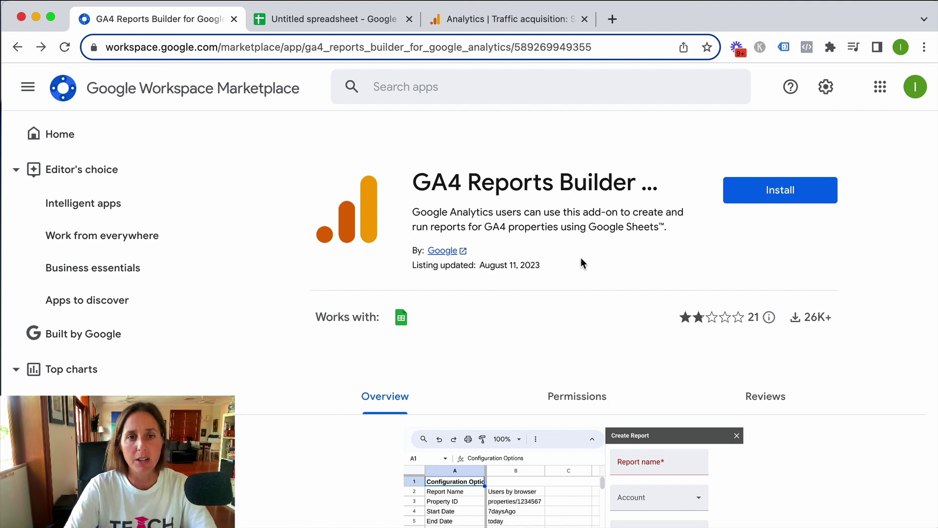
left_click(314, 19)
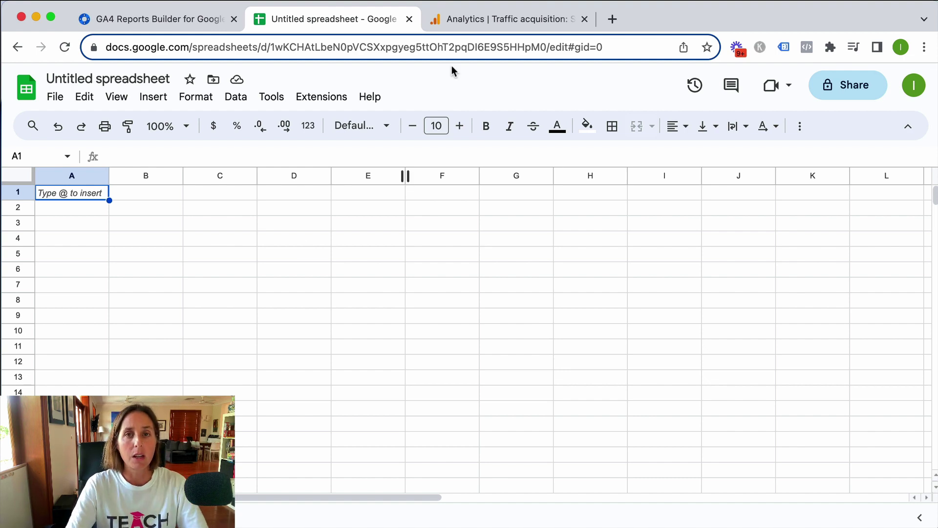
Open the Get add-ons marketplace from Extensions > Add-ons
left_click(322, 98)
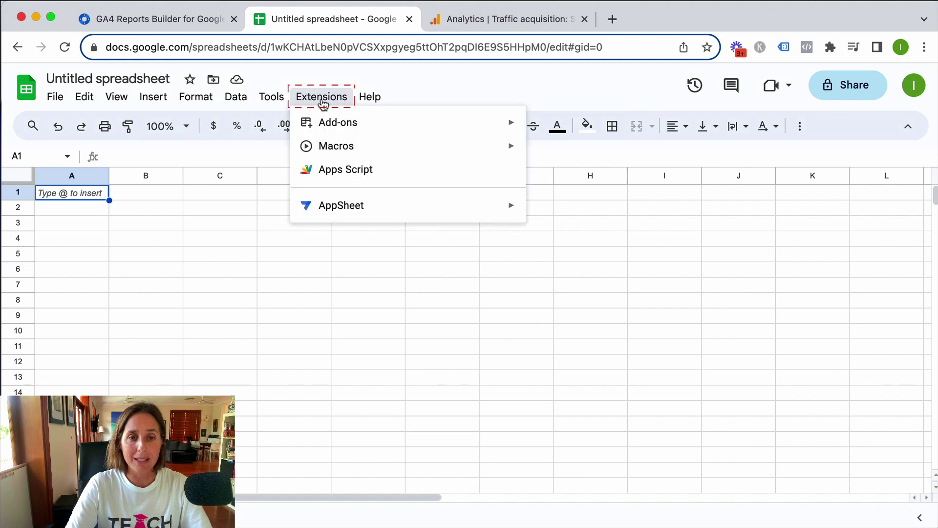
mouse_move(335, 128)
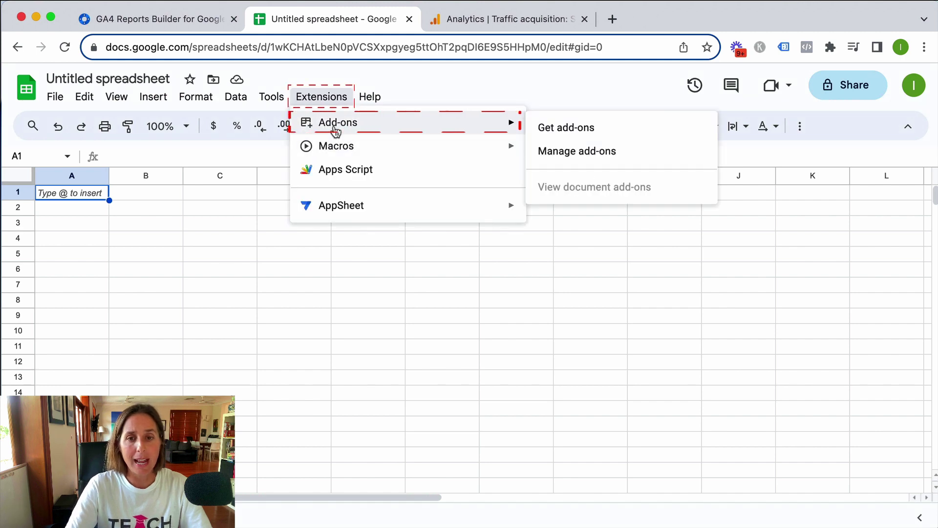
left_click(580, 134)
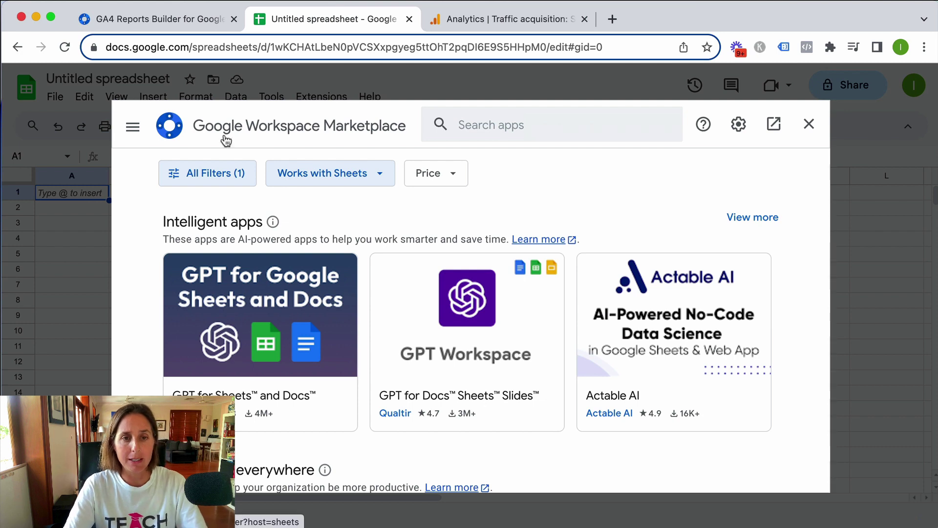
Search the marketplace for 'ga4' and open the GA4 Reports Builder listing
left_click(508, 124)
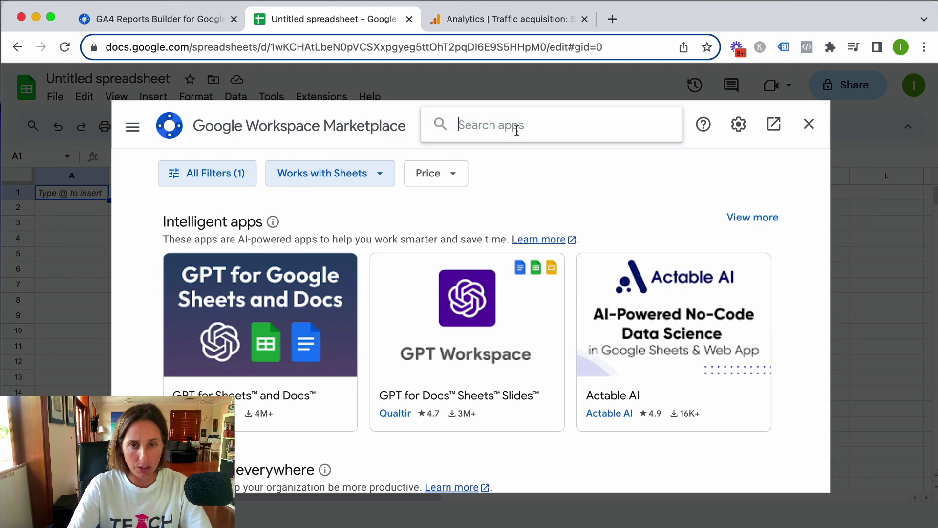
type("ga4")
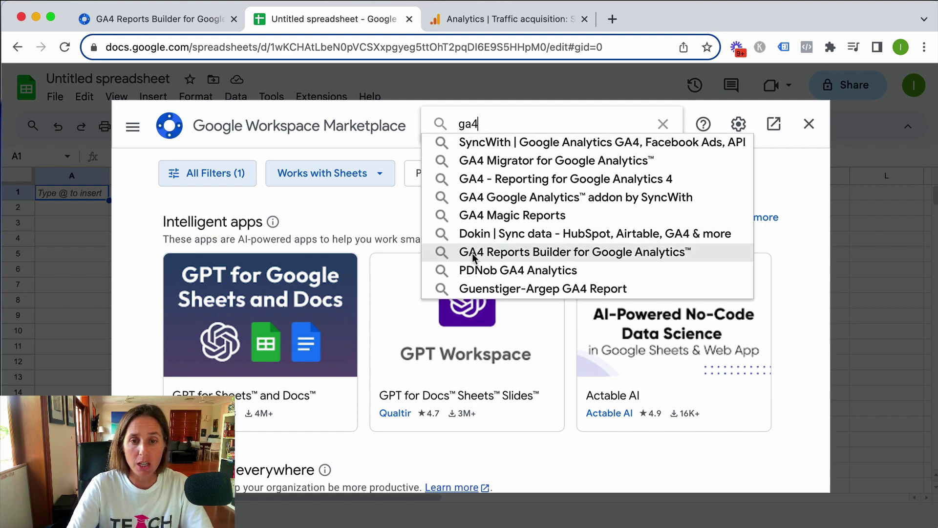
left_click(571, 255)
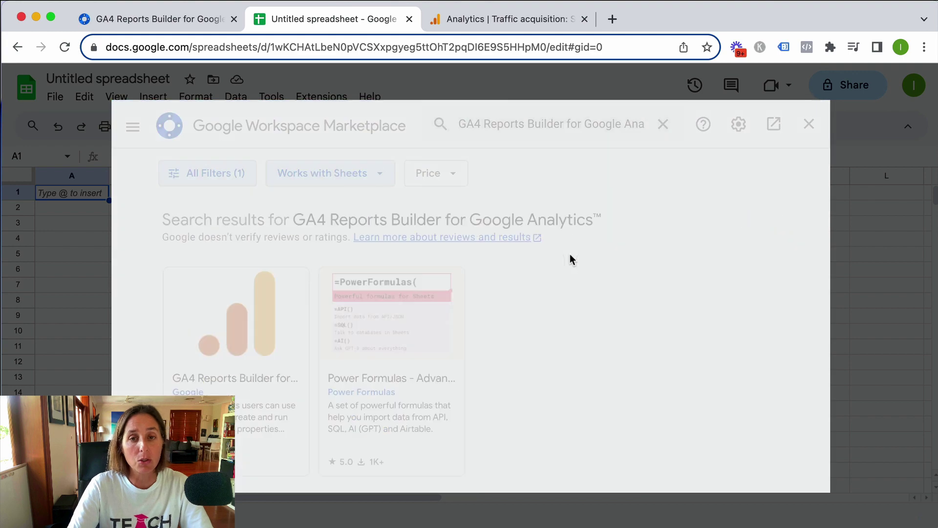
left_click(241, 334)
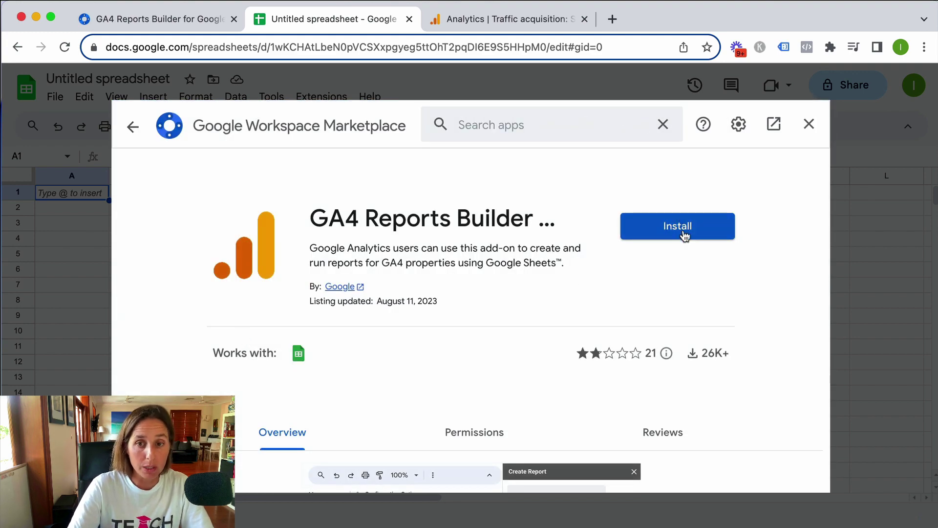
Install GA4 Reports Builder, sign in with the Google account and allow access
left_click(683, 229)
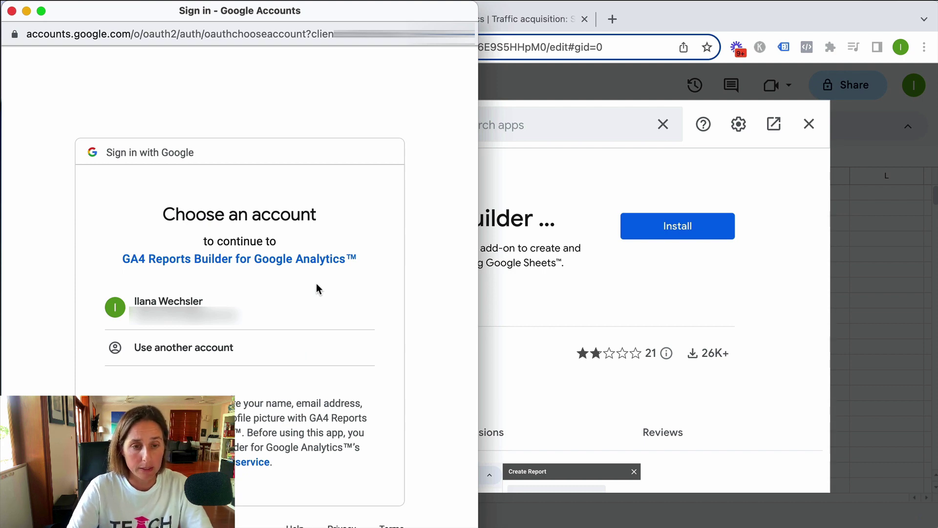
left_click(212, 314)
scroll(371, 522, "down", 10)
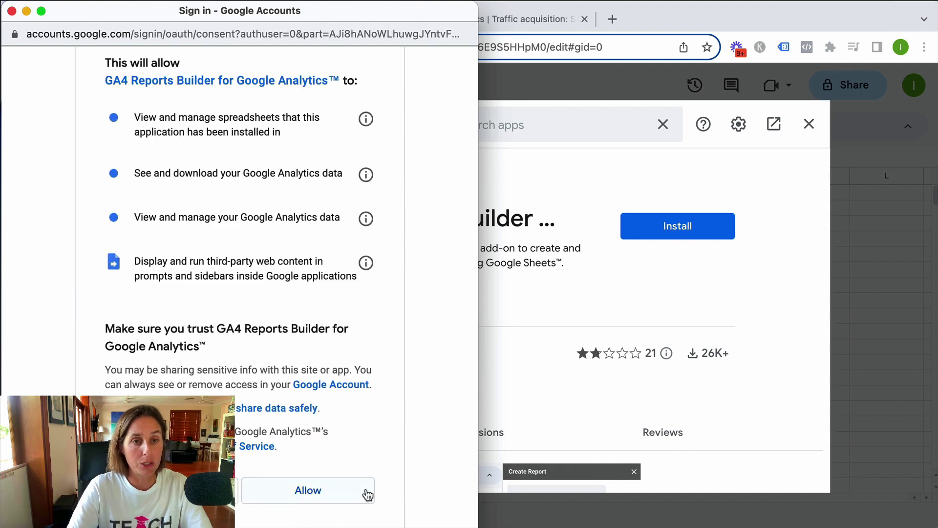
left_click(331, 500)
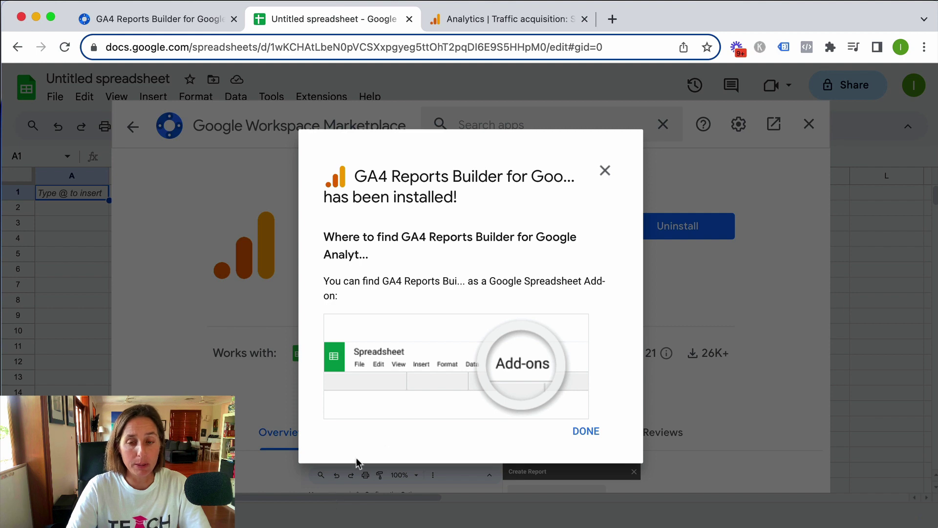
left_click(586, 432)
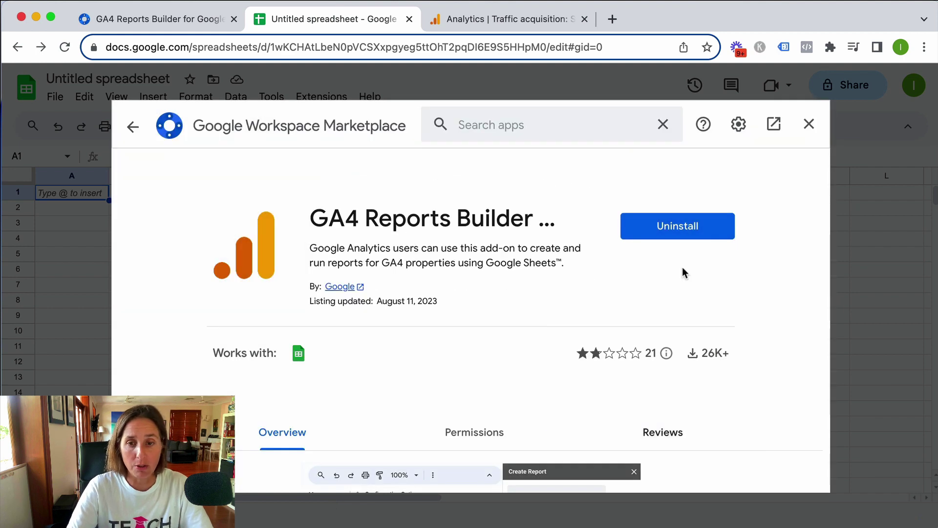
Close the marketplace, reload the sheet, and choose GA4 Reports Builder > Create new report
left_click(809, 124)
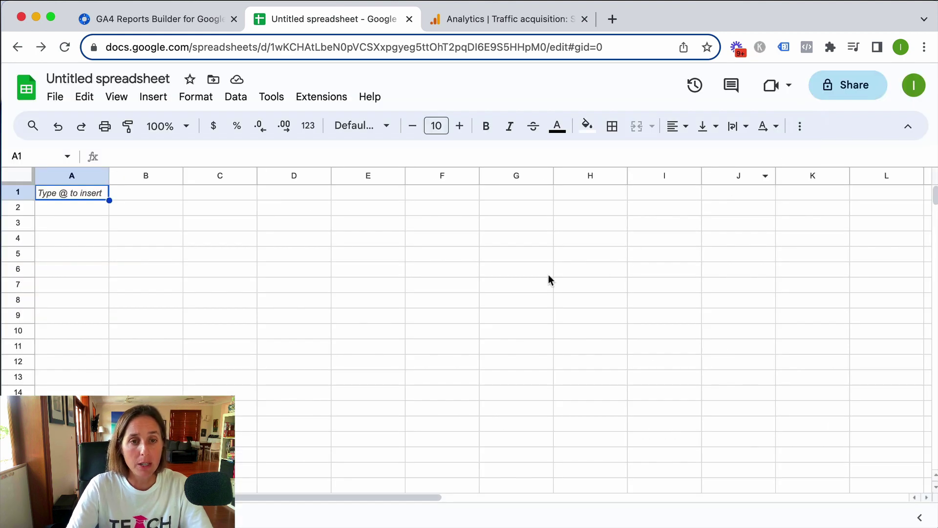
left_click(65, 47)
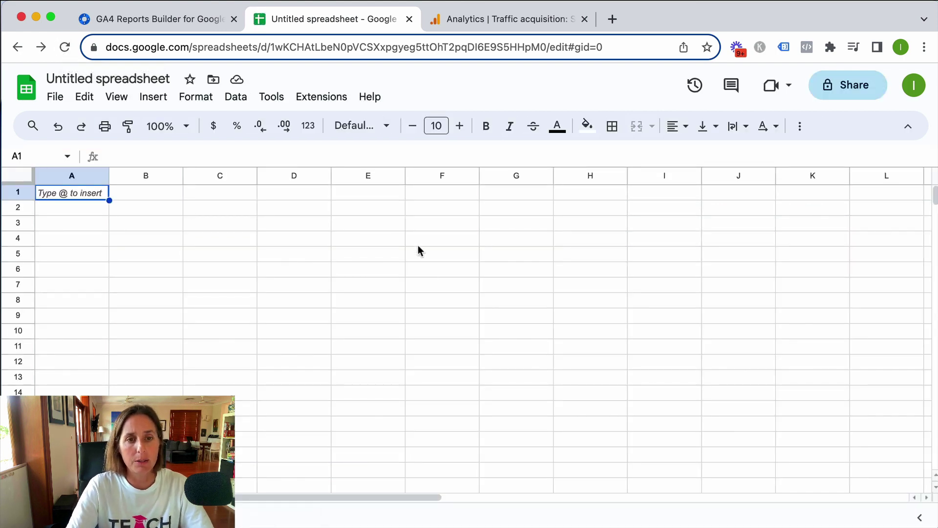
left_click(321, 99)
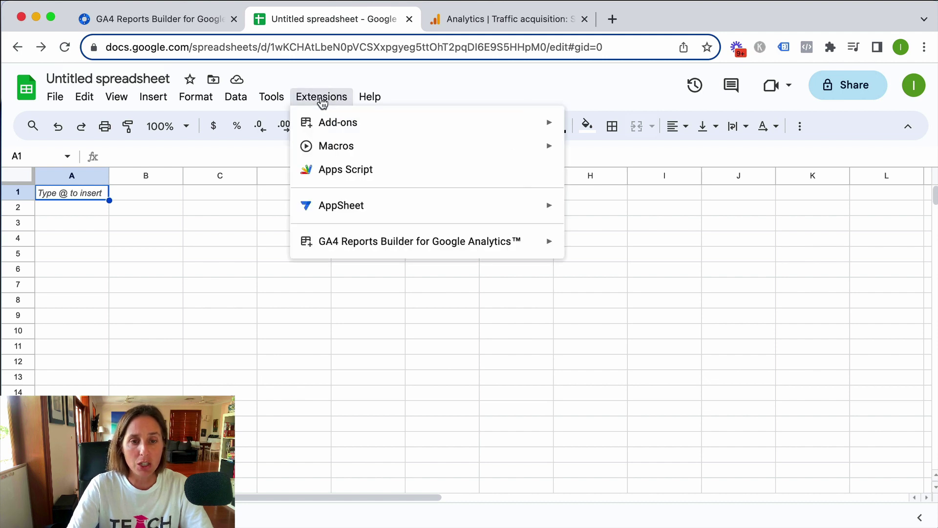
mouse_move(352, 243)
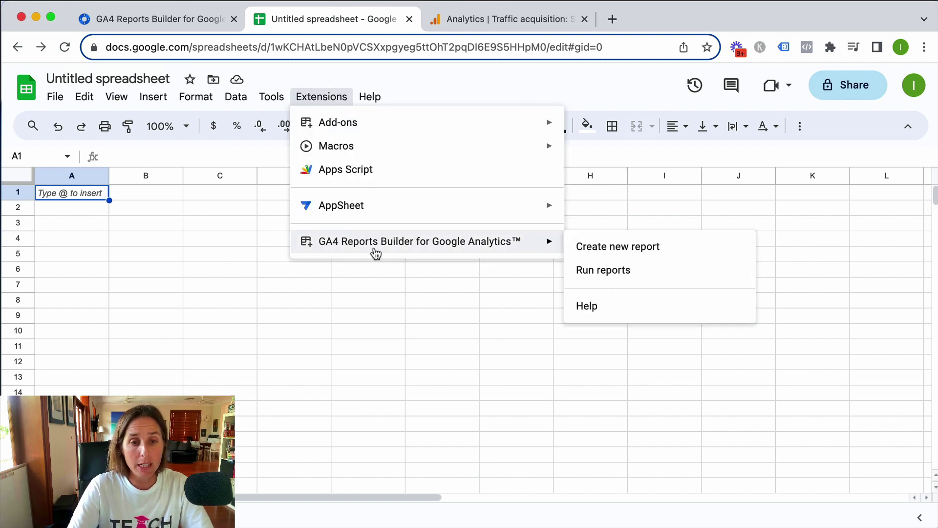
left_click(626, 248)
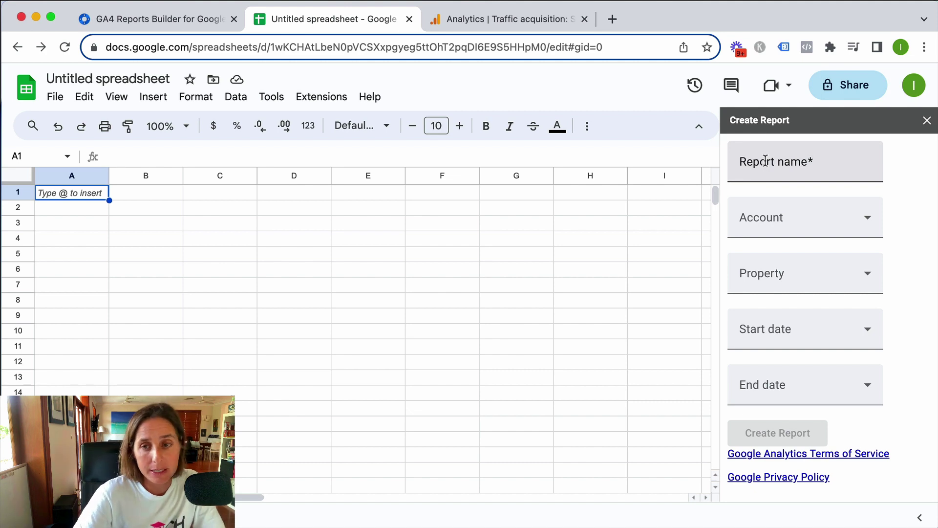
Name the report '<user's name>'s New Report' and select account Green Arrow and property Hermit Crab
left_click(765, 166)
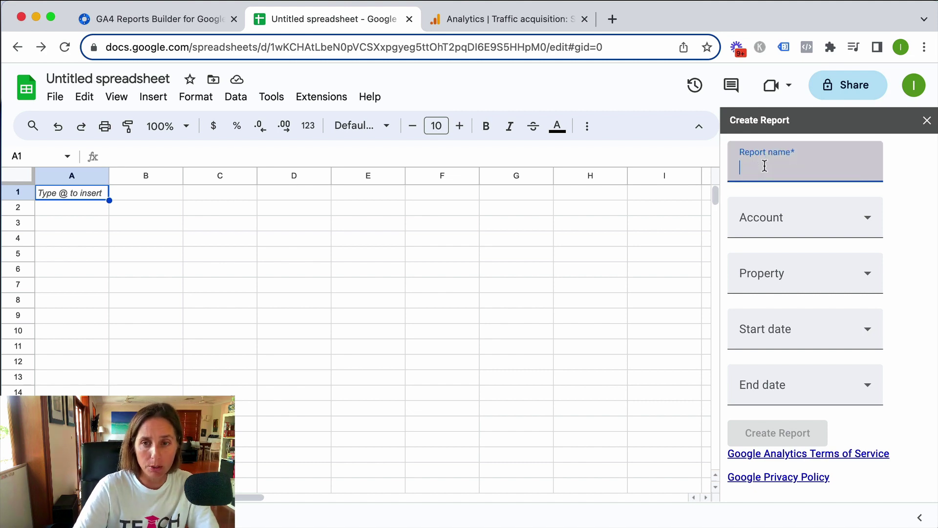
type("Ilana's New Report")
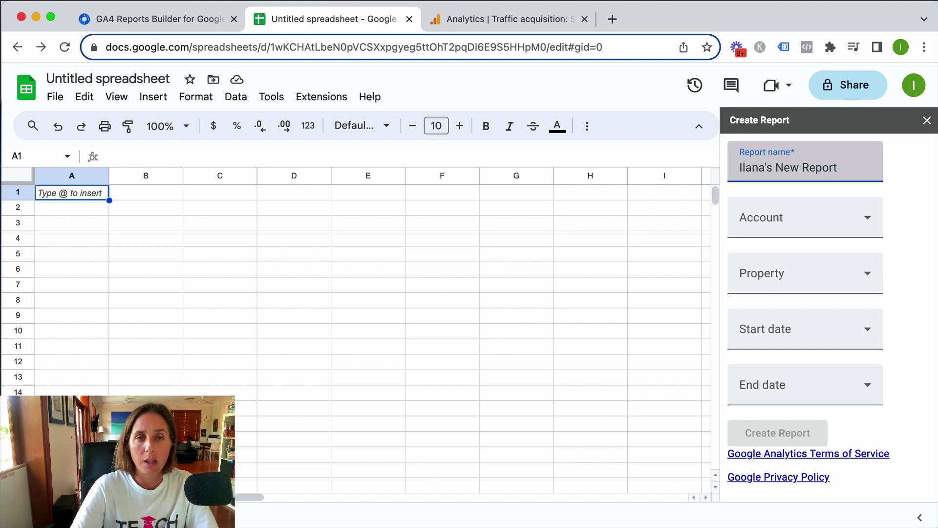
left_click(868, 224)
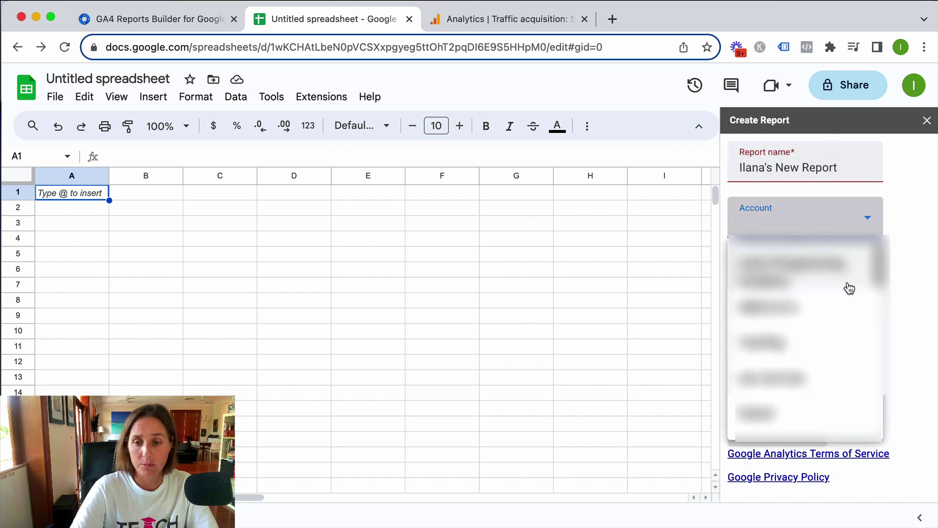
scroll(850, 289, "down", 5)
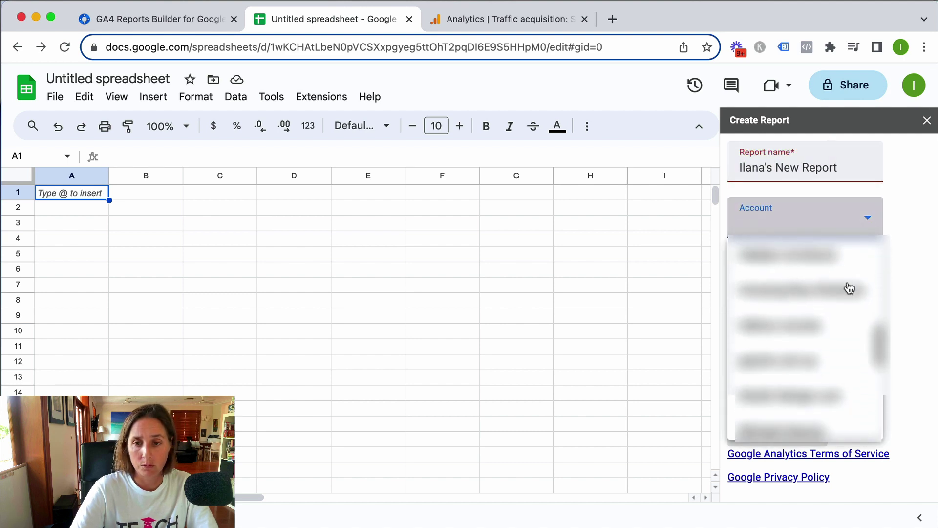
scroll(849, 288, "down", 3)
left_click(783, 409)
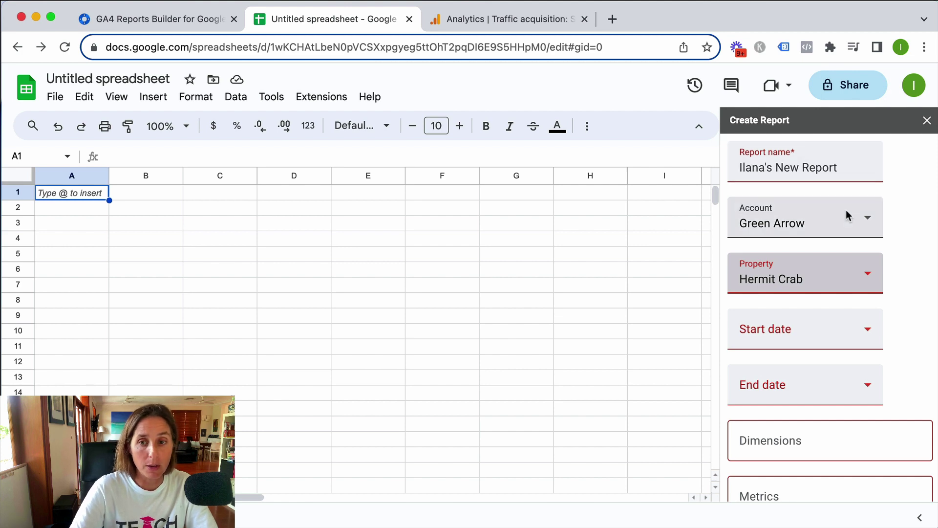
scroll(826, 341, "down", 1)
scroll(825, 341, "down", 2)
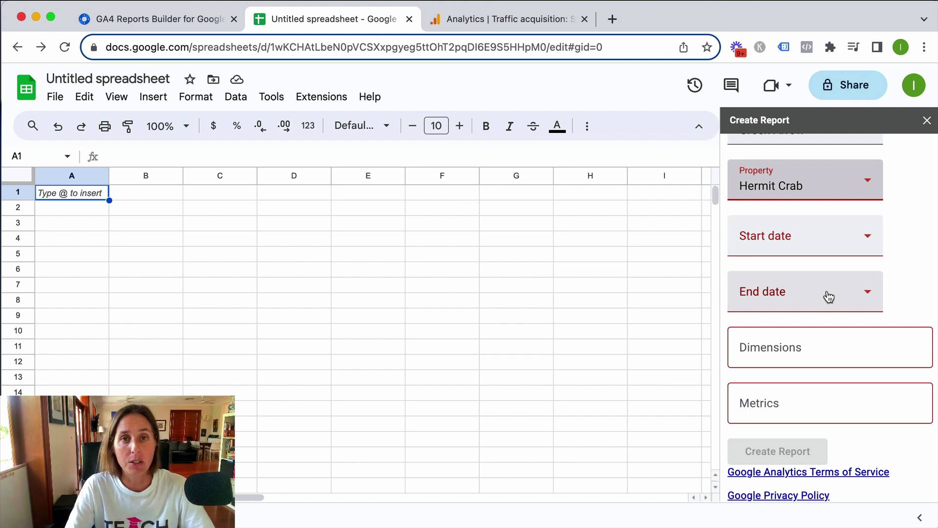
Set the report's start date to the specific date 08/01/2023
left_click(819, 239)
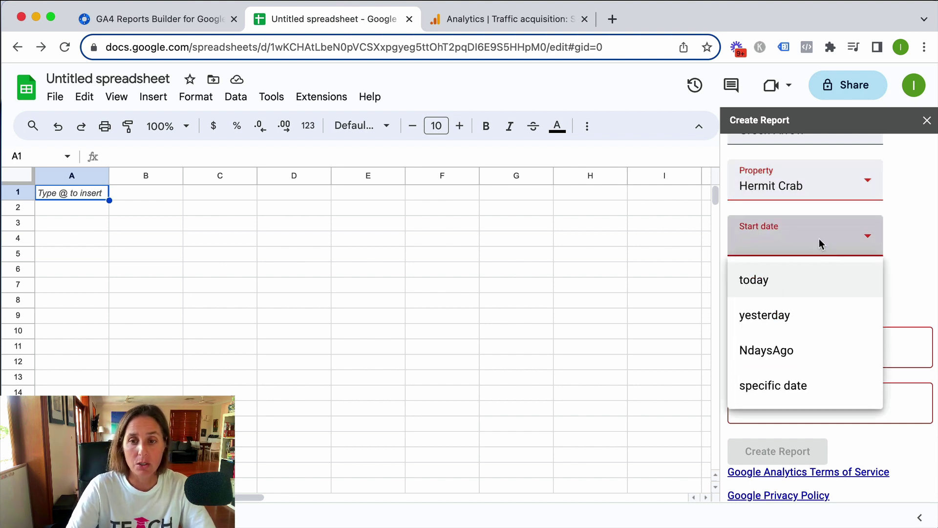
left_click(780, 388)
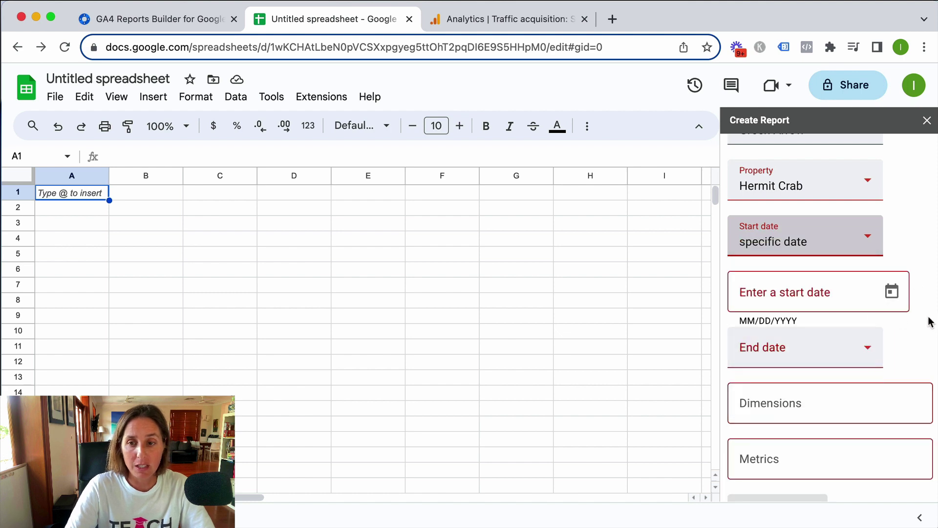
left_click(893, 293)
left_click(896, 261)
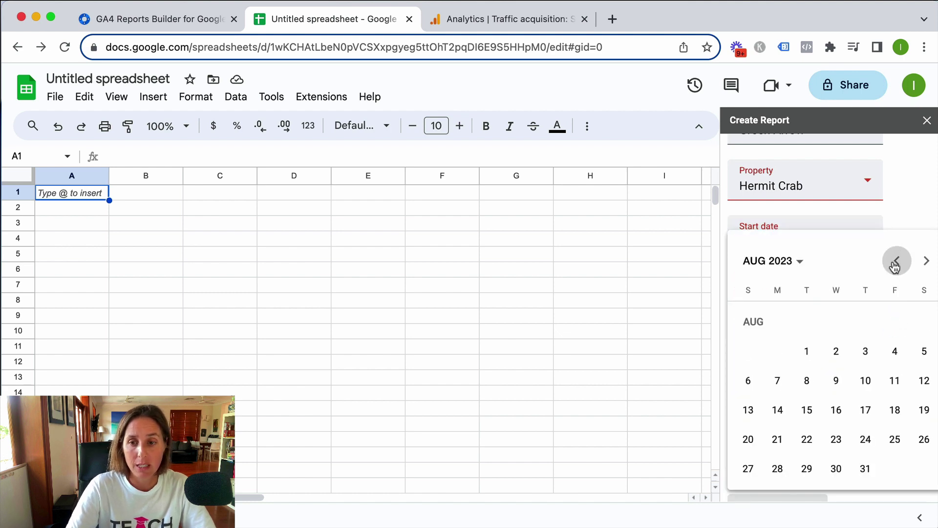
left_click(806, 351)
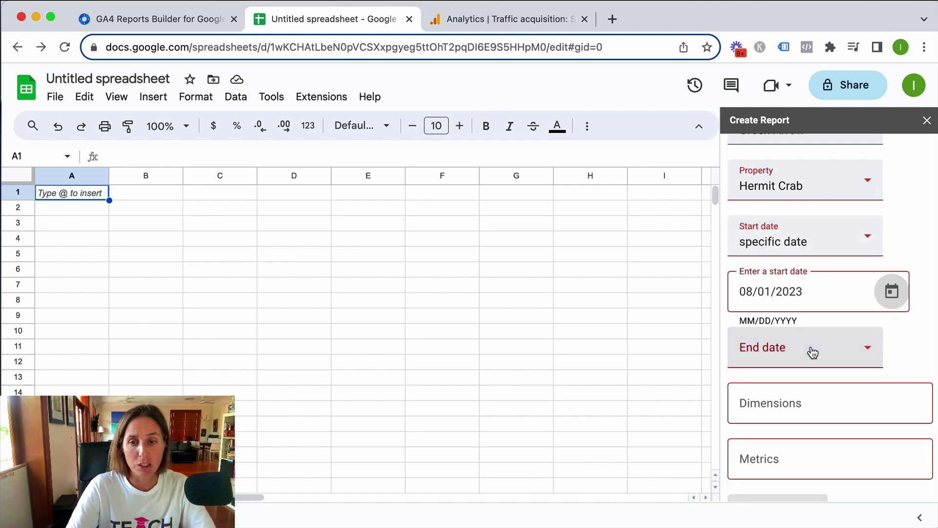
Set the report's end date to the specific date 09/02/2023
left_click(775, 350)
left_click(785, 305)
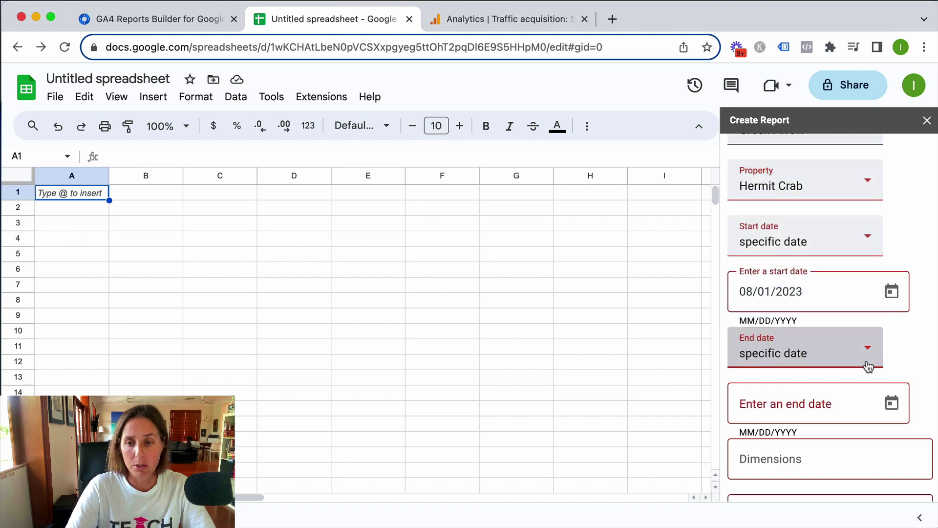
left_click(893, 402)
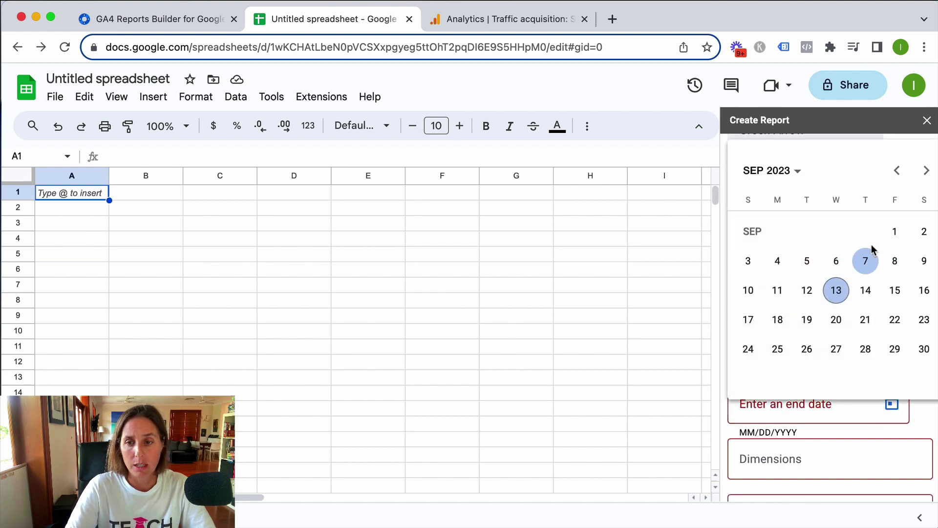
left_click(921, 236)
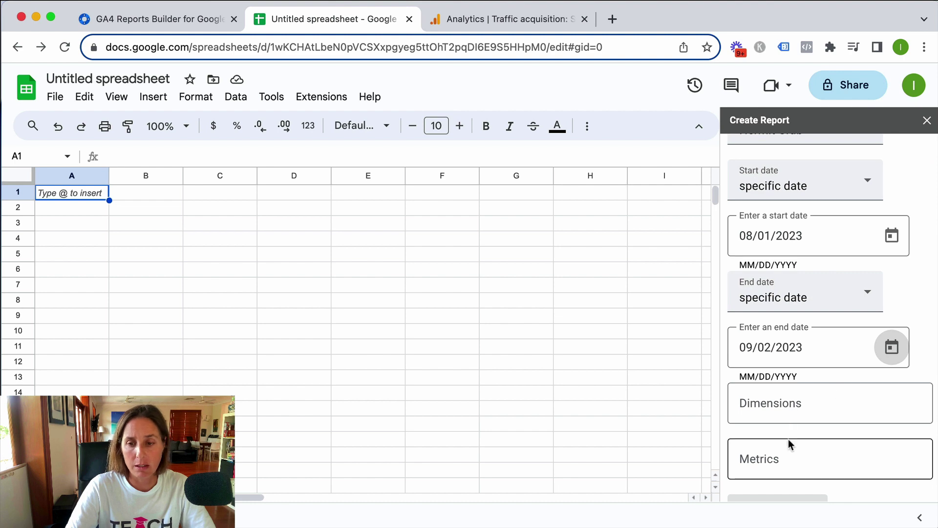
scroll(799, 406, "down", 3)
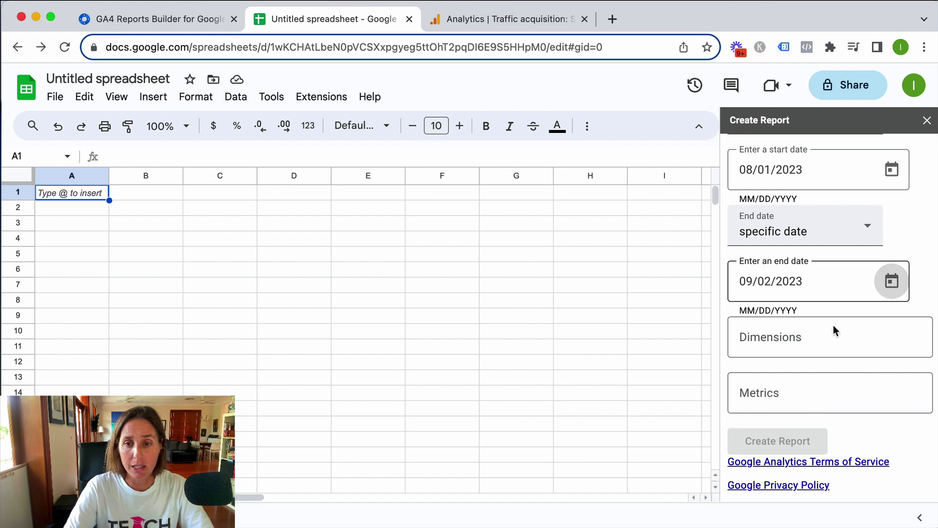
left_click(833, 342)
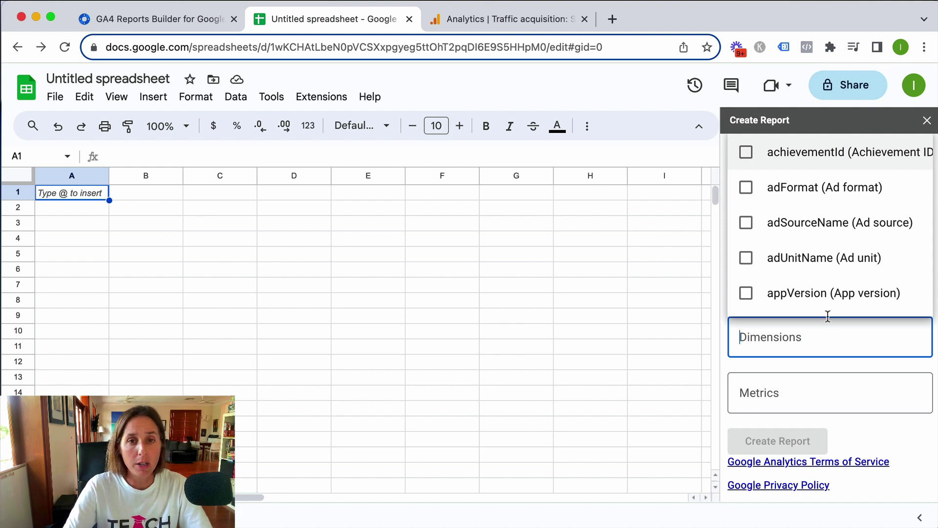
Scroll the Analytics traffic acquisition report down to the session source / medium table
left_click(469, 18)
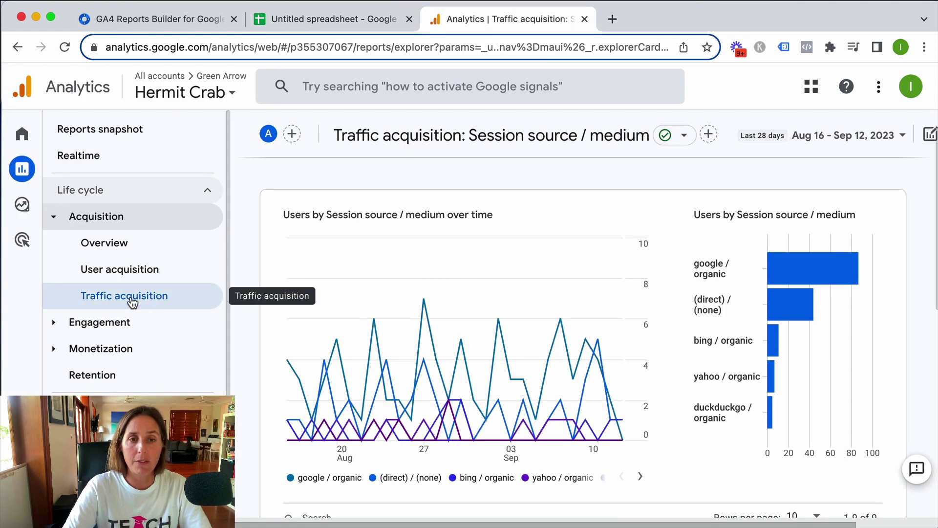
scroll(685, 262, "down", 1)
scroll(686, 261, "down", 5)
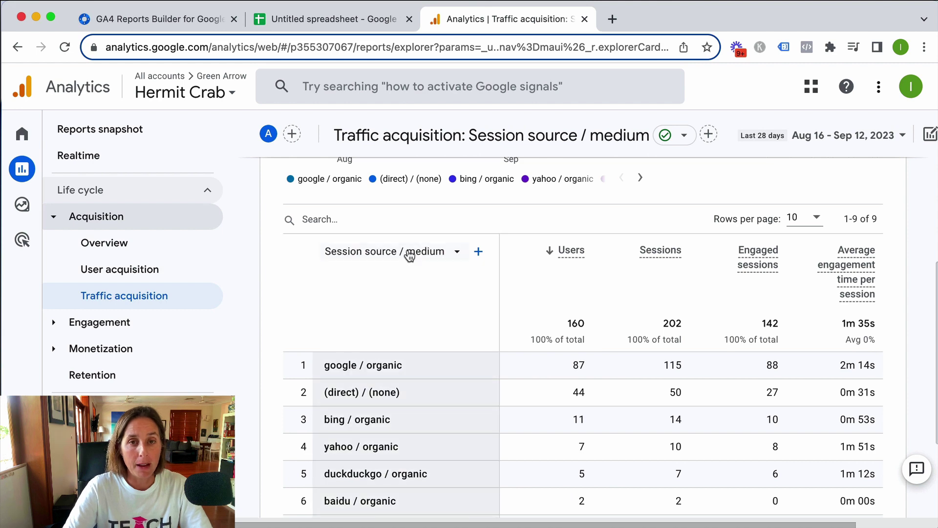
Search 'session' and add sessionSourceMedium as the report's dimension
left_click(362, 17)
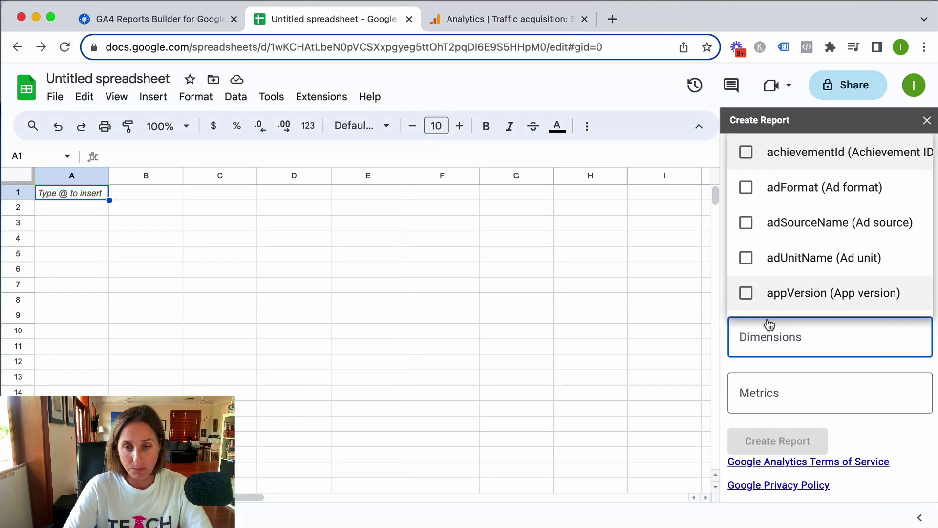
type("sessio")
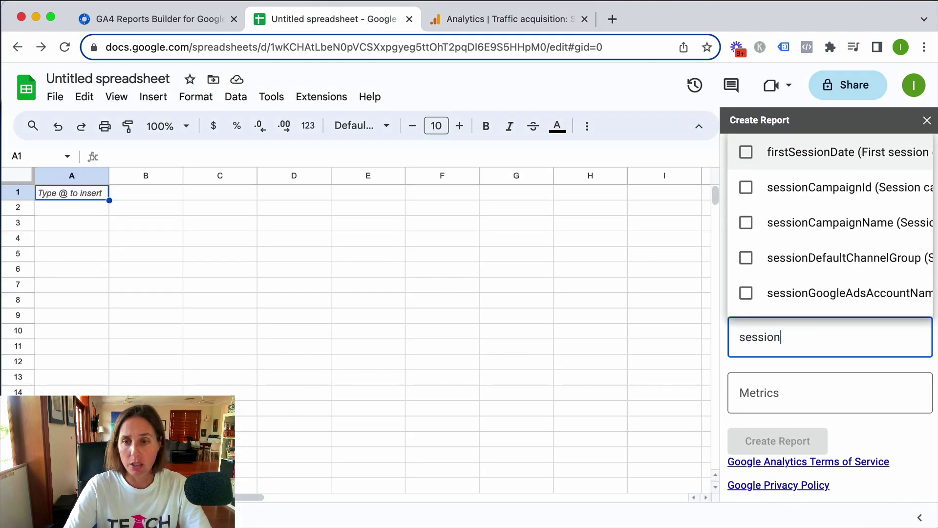
type("n")
scroll(812, 209, "down", 3)
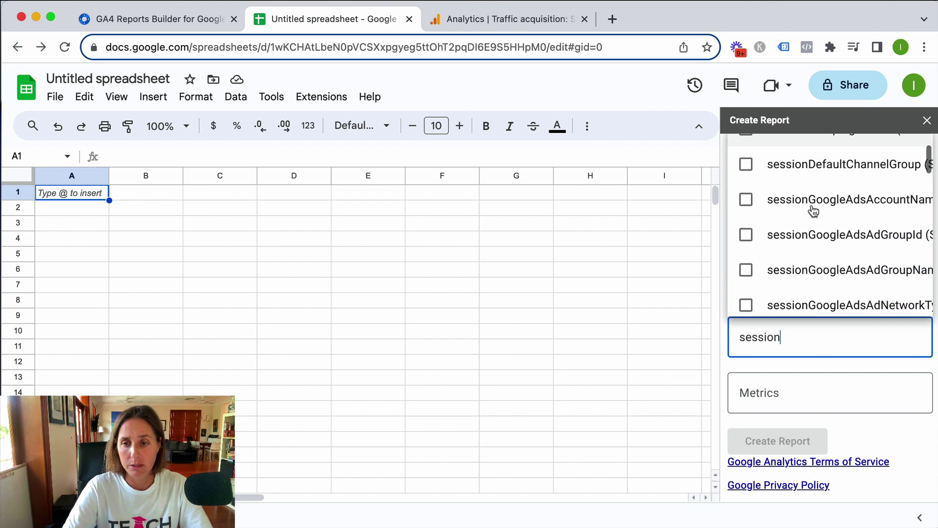
scroll(812, 211, "down", 12)
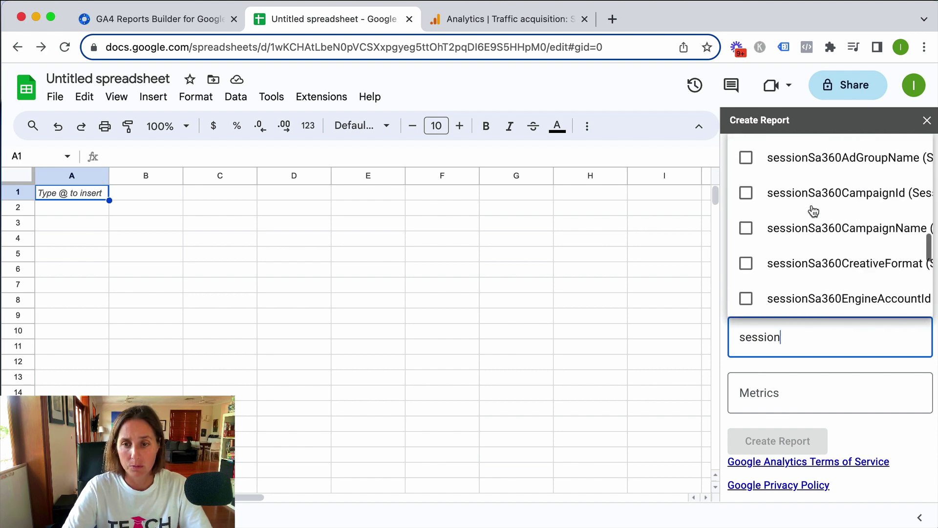
scroll(813, 210, "down", 10)
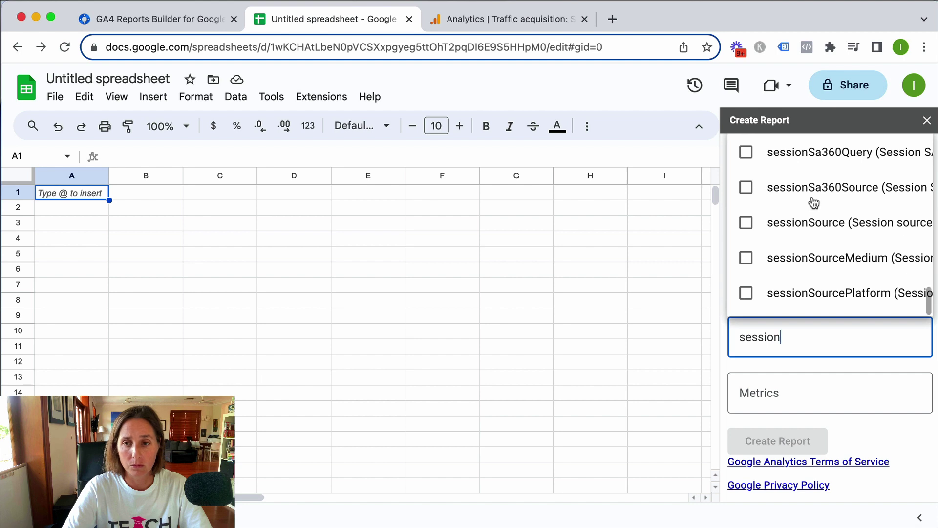
left_click(806, 263)
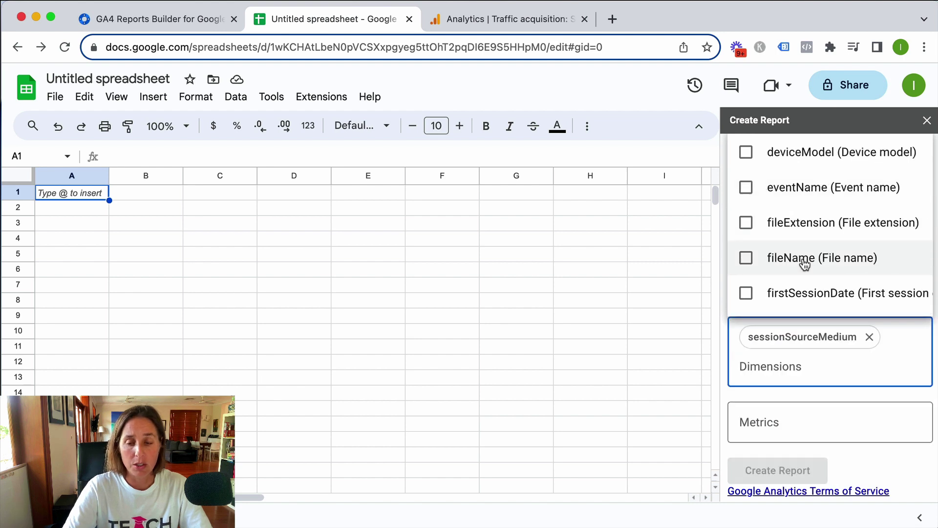
Search 'users' and add newUsers as a report metric
left_click(783, 423)
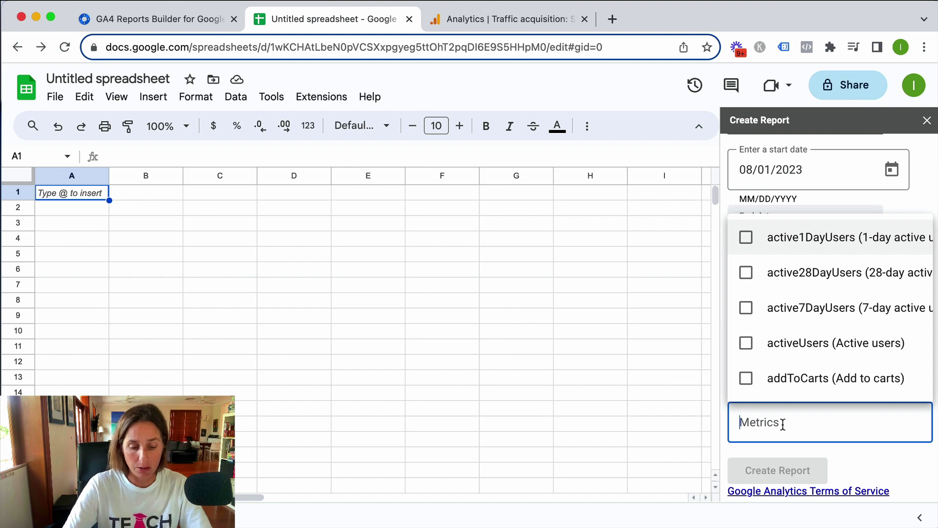
type("users")
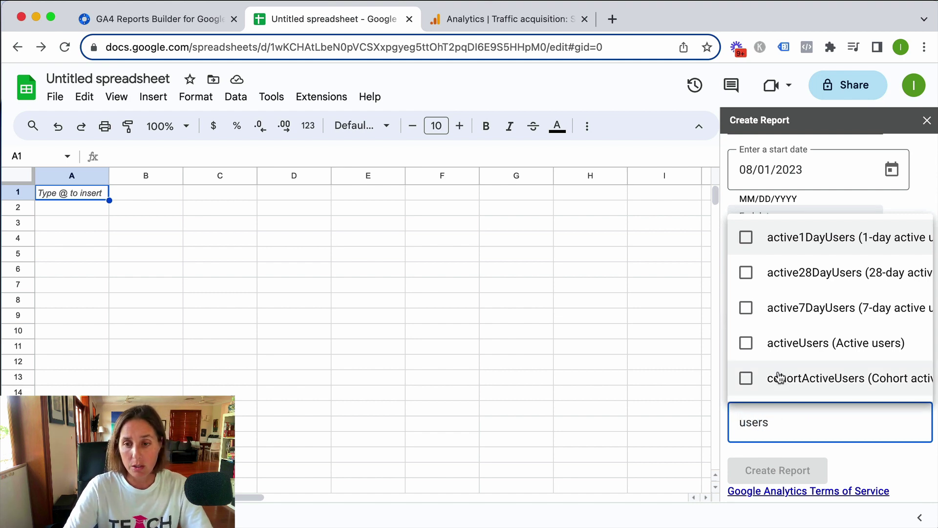
scroll(777, 377, "down", 1)
scroll(779, 374, "down", 2)
left_click(750, 367)
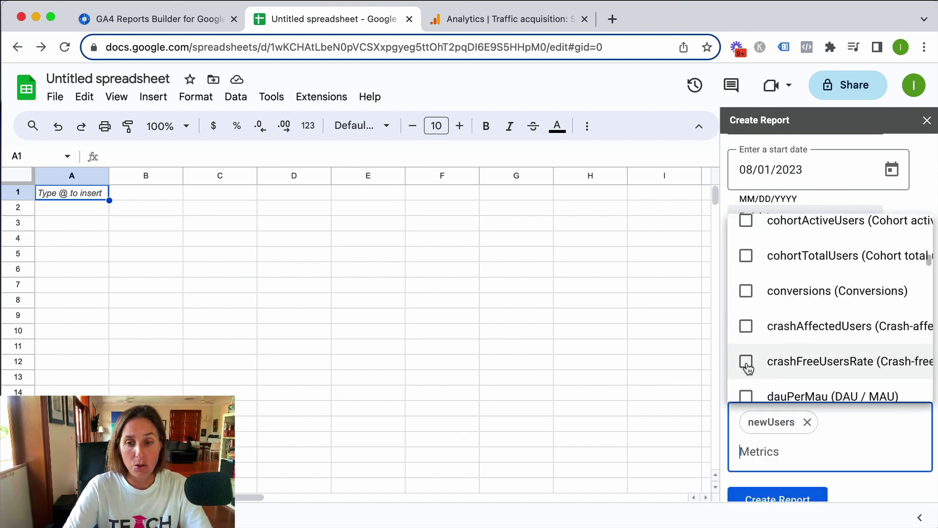
left_click(496, 25)
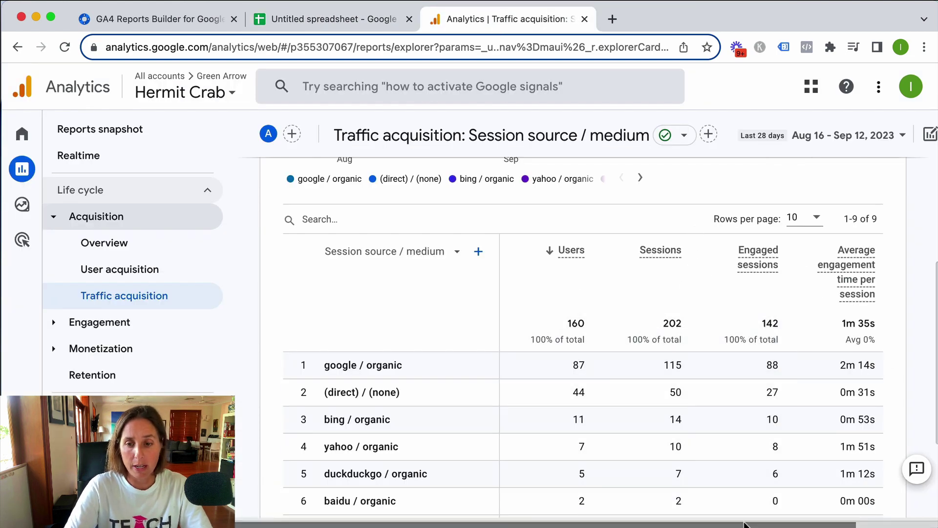
Scroll the traffic acquisition table to show the Engagement rate column for each source / medium
scroll(780, 524, "right", 2)
scroll(781, 524, "right", 2)
scroll(718, 474, "left", 3)
scroll(683, 402, "down", 2)
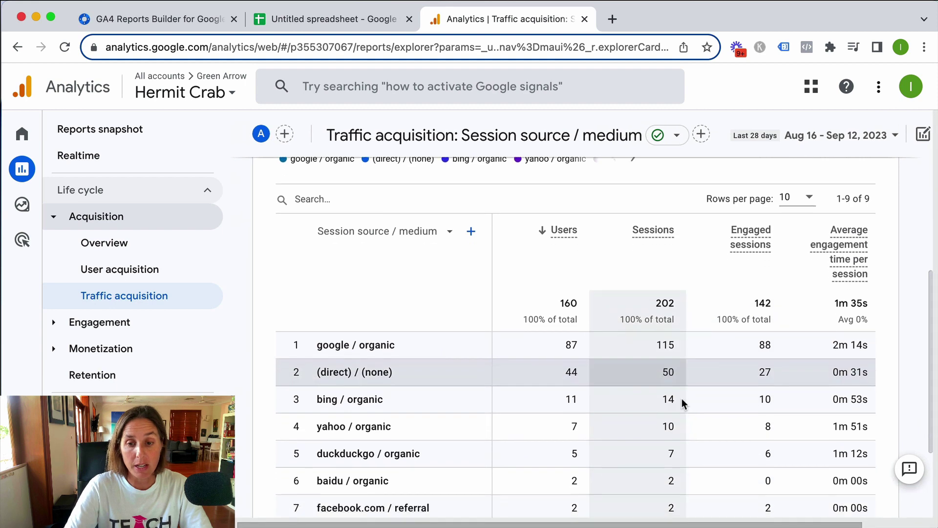
scroll(683, 402, "down", 3)
left_click_drag(555, 487, 732, 486)
scroll(777, 408, "up", 4)
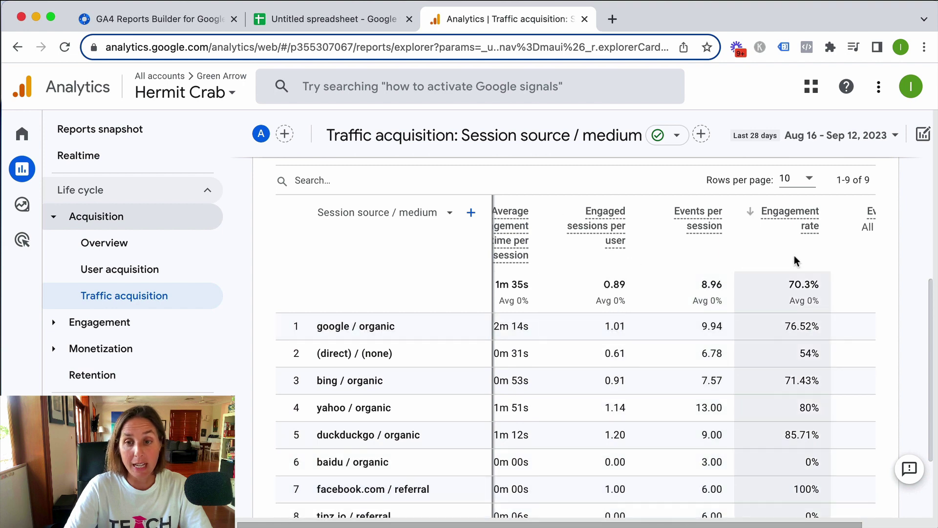
Search and add the engagementRate and conversions metrics next to newUsers
left_click(330, 20)
type("engagement")
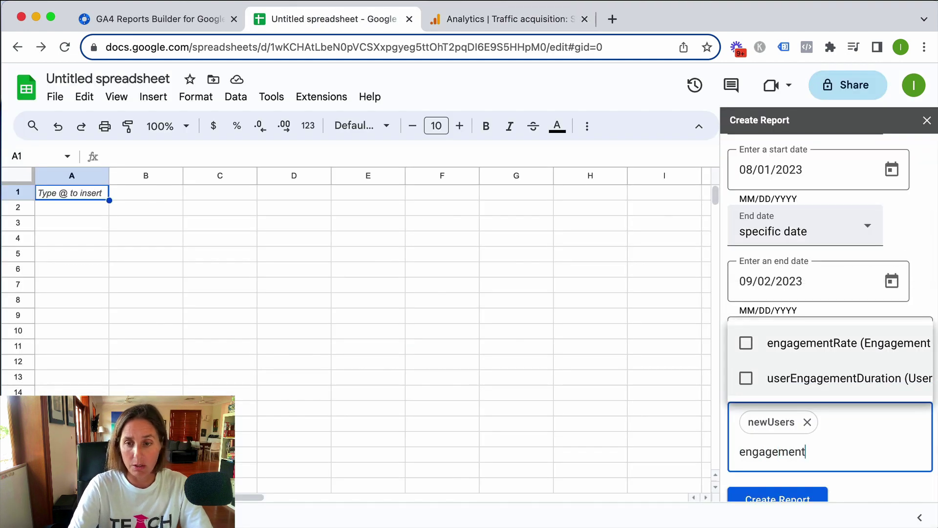
left_click(745, 352)
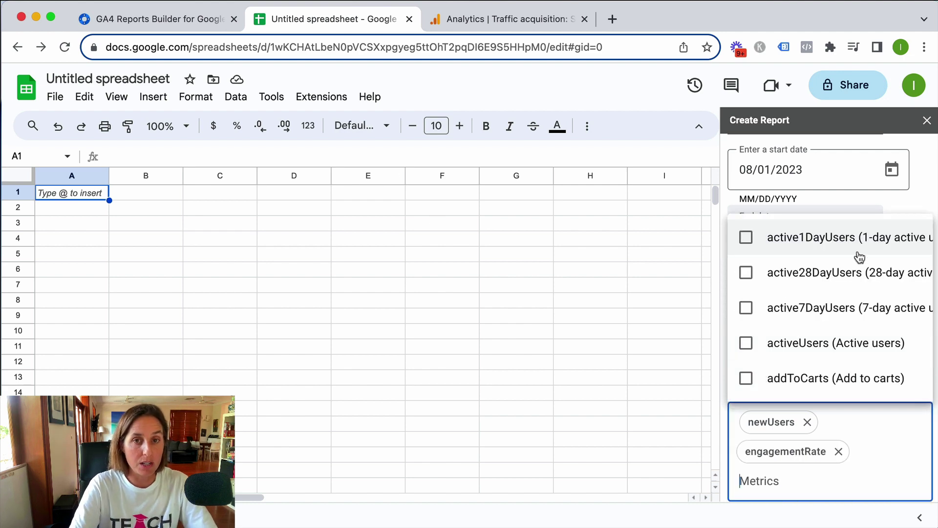
type("convers")
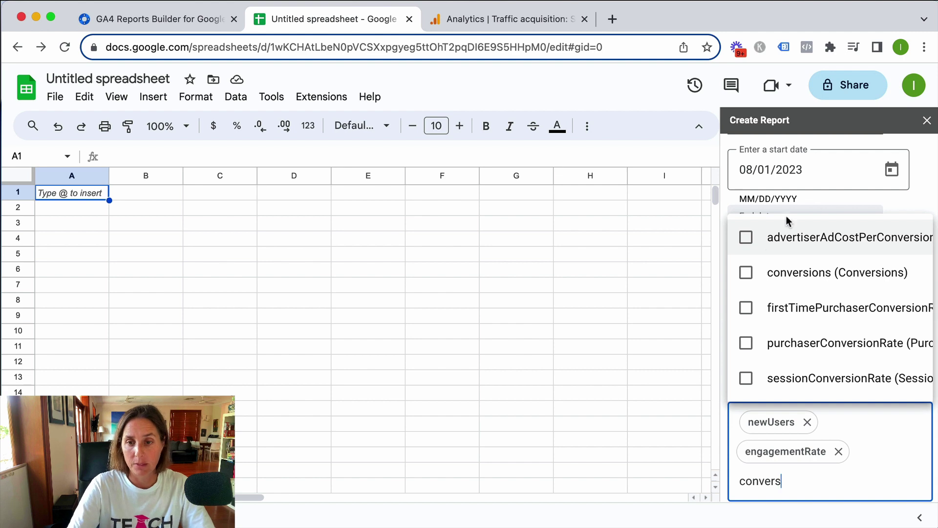
left_click(746, 273)
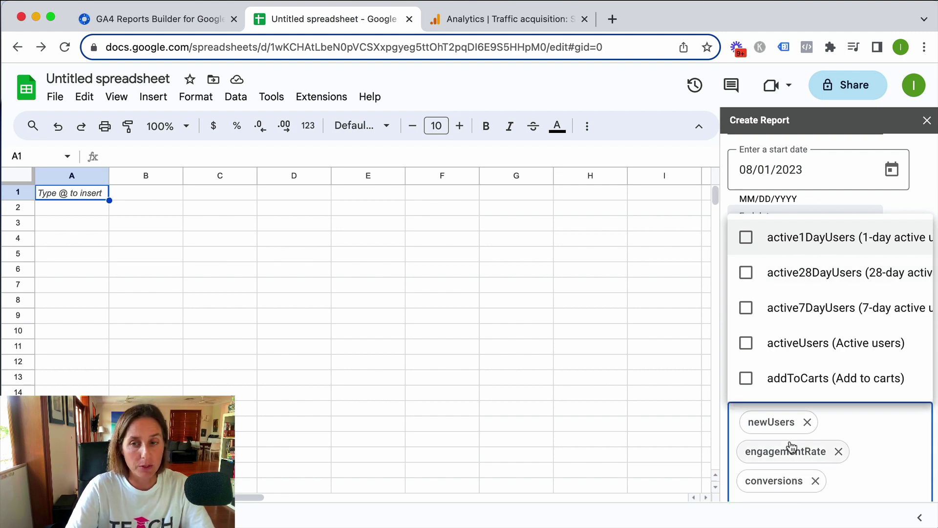
left_click(921, 210)
scroll(918, 211, "down", 1)
scroll(915, 211, "down", 3)
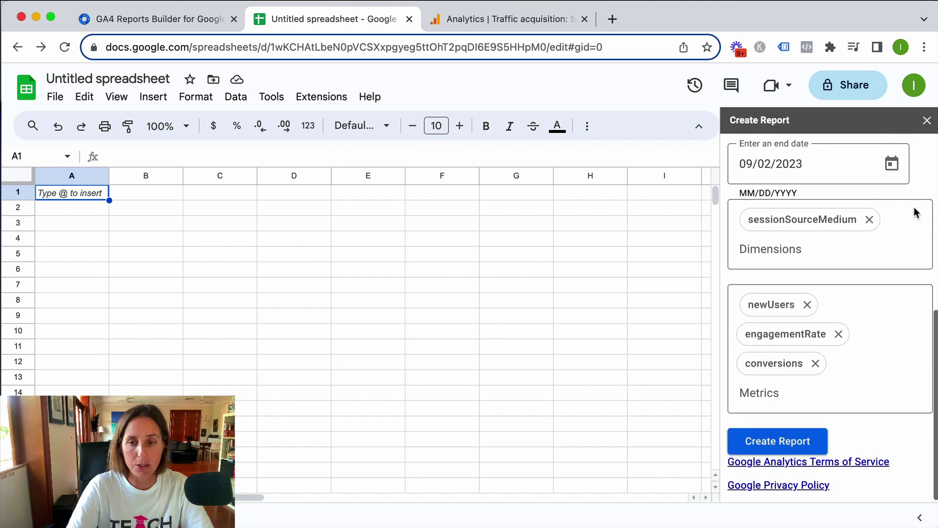
Create and run the report, then open the results tab showing 185 new users
left_click(797, 442)
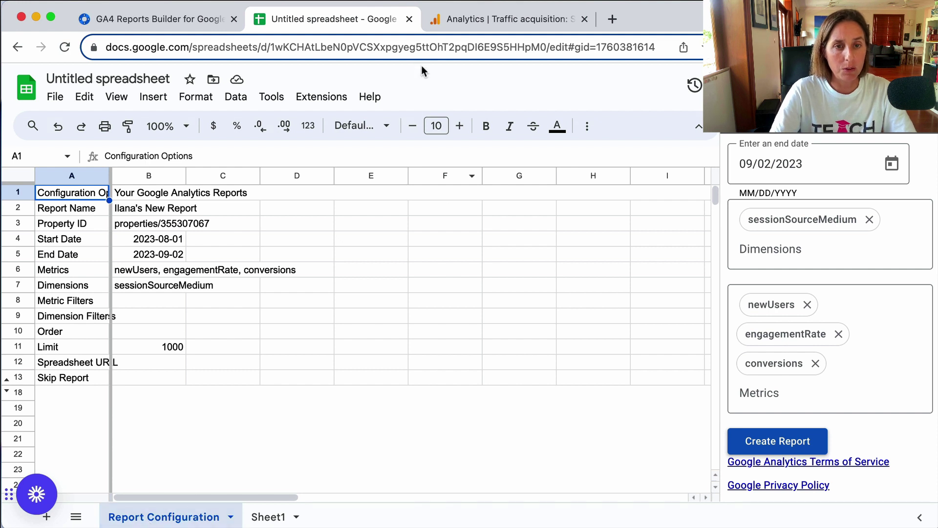
left_click(323, 100)
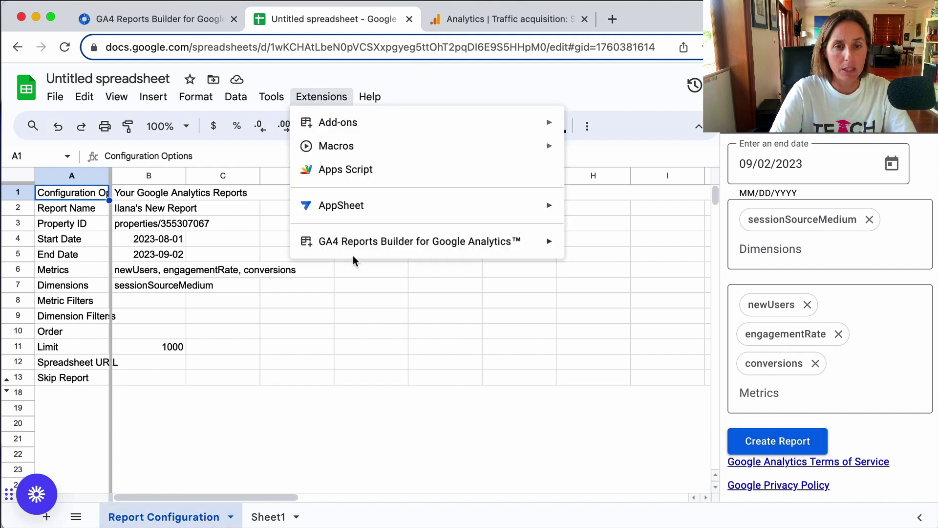
mouse_move(356, 248)
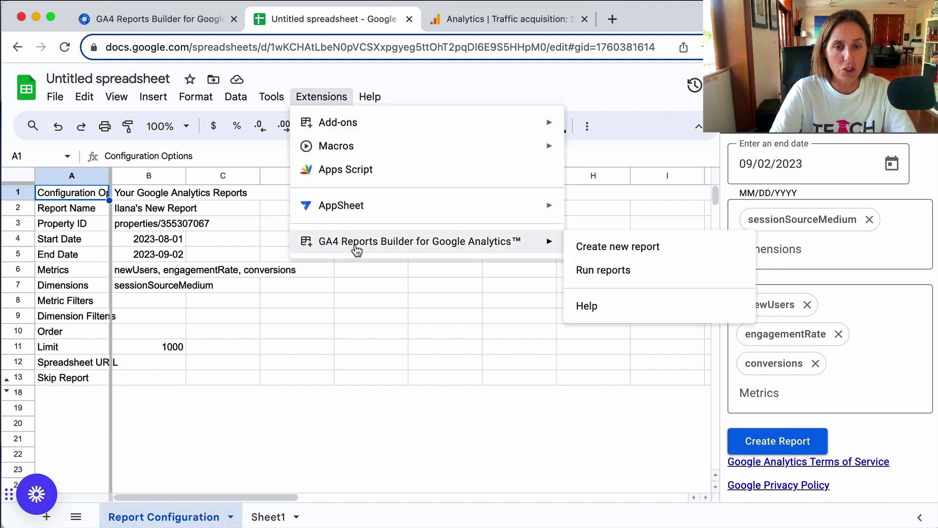
left_click(618, 275)
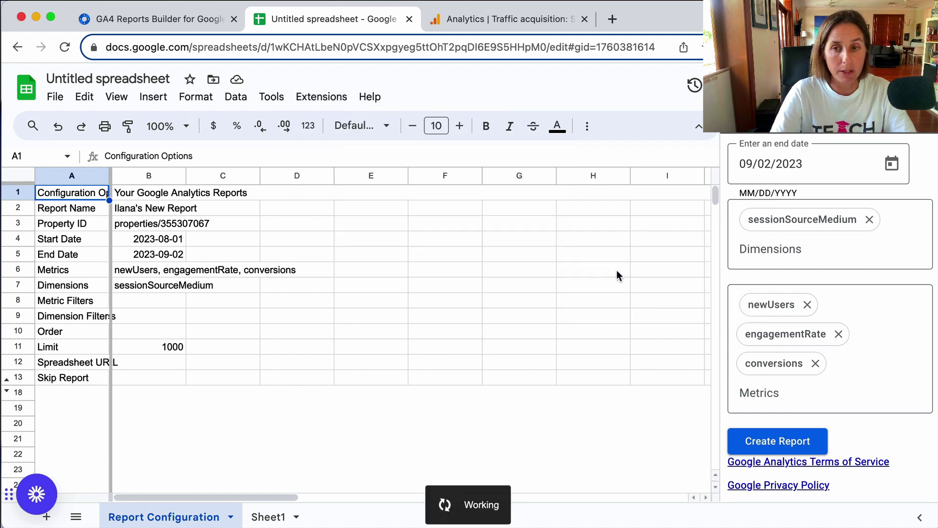
scroll(833, 267, "up", 7)
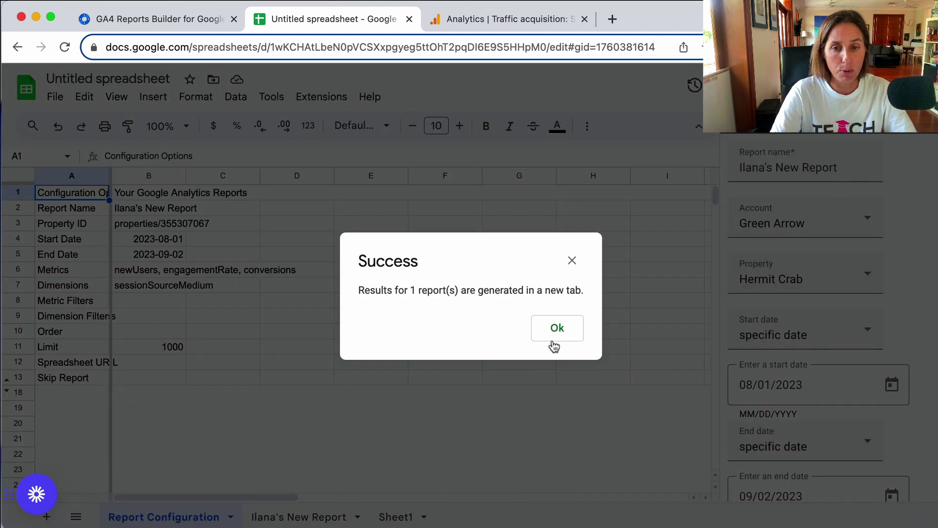
left_click(557, 328)
left_click(282, 517)
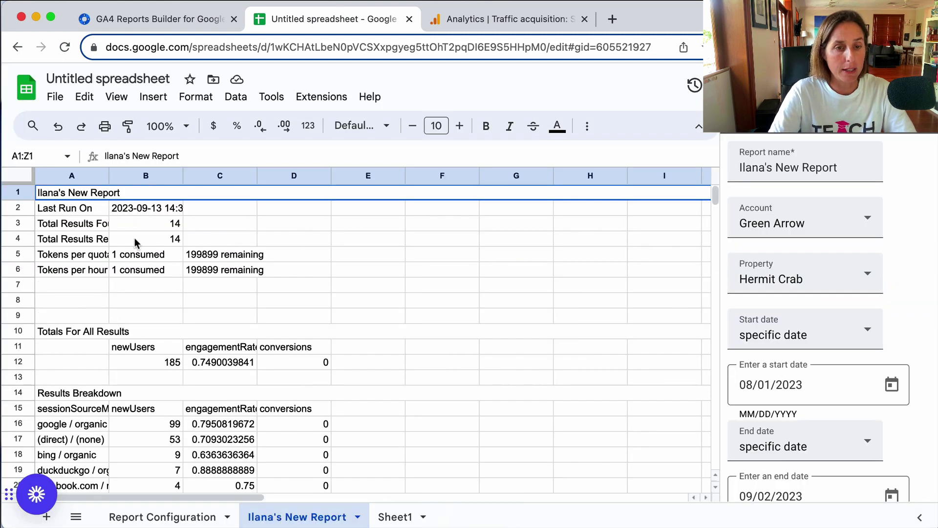
Autofit column A so its longest source/medium label fits
scroll(134, 237, "down", 1)
scroll(134, 238, "up", 1)
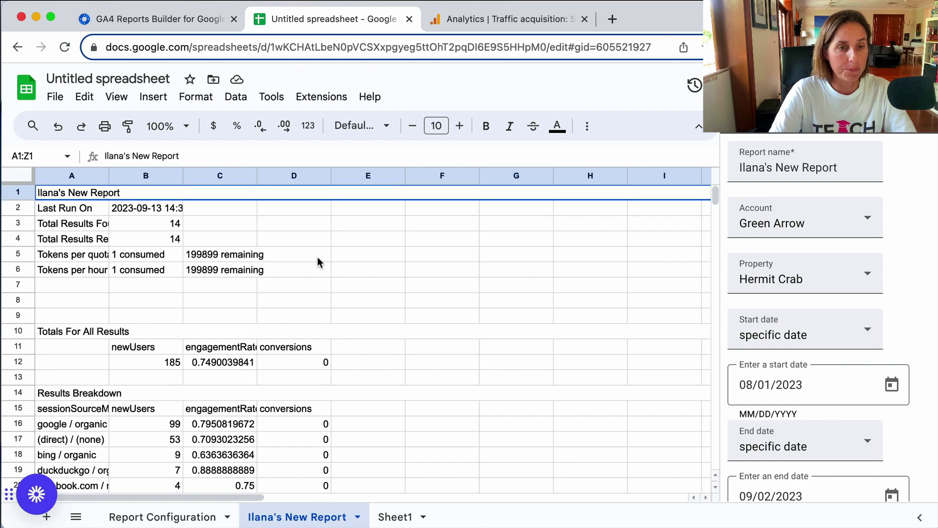
scroll(324, 248, "down", 3)
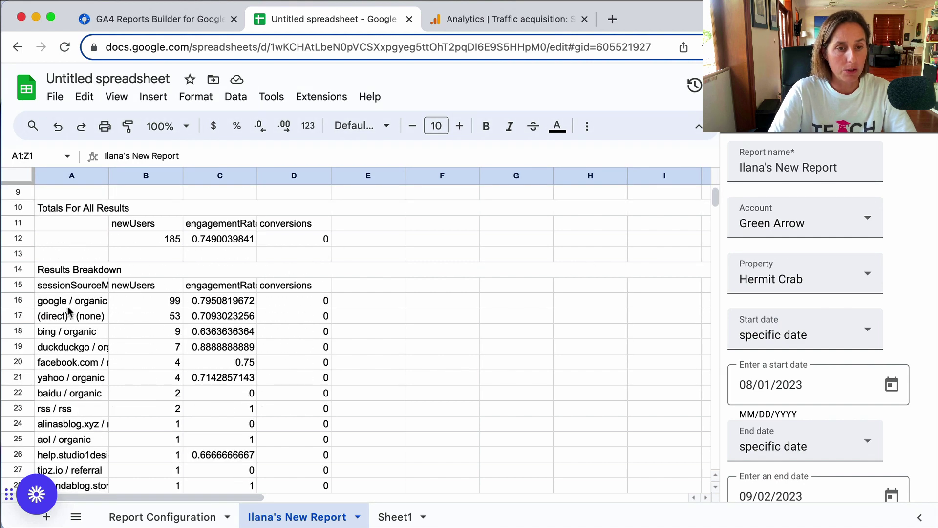
double_click(109, 176)
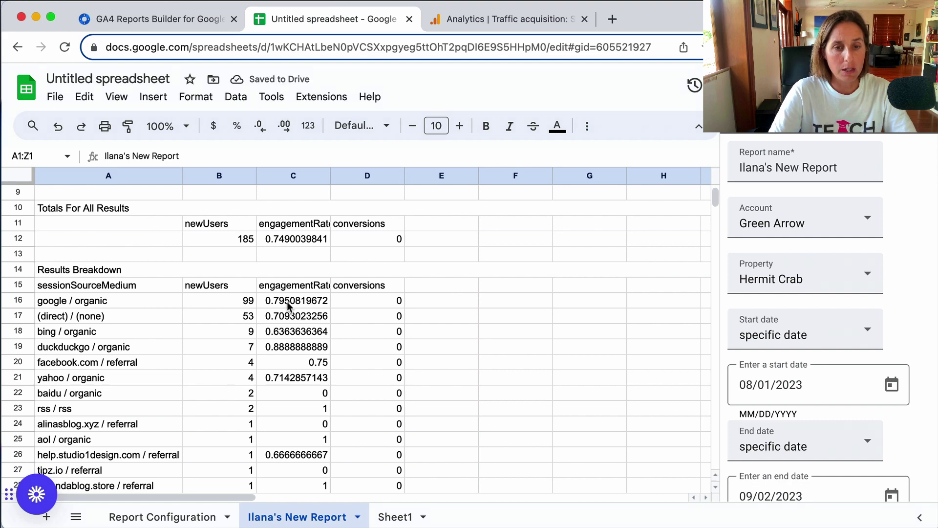
Format the engagement rate values in C16:C28 as percentages, e.g. google / organic 79.51%
left_click_drag(288, 307, 294, 486)
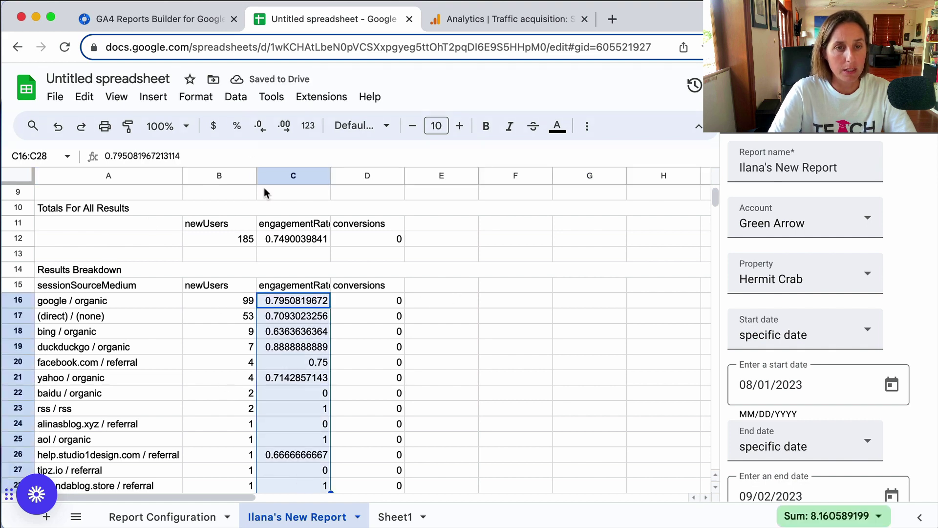
left_click(235, 126)
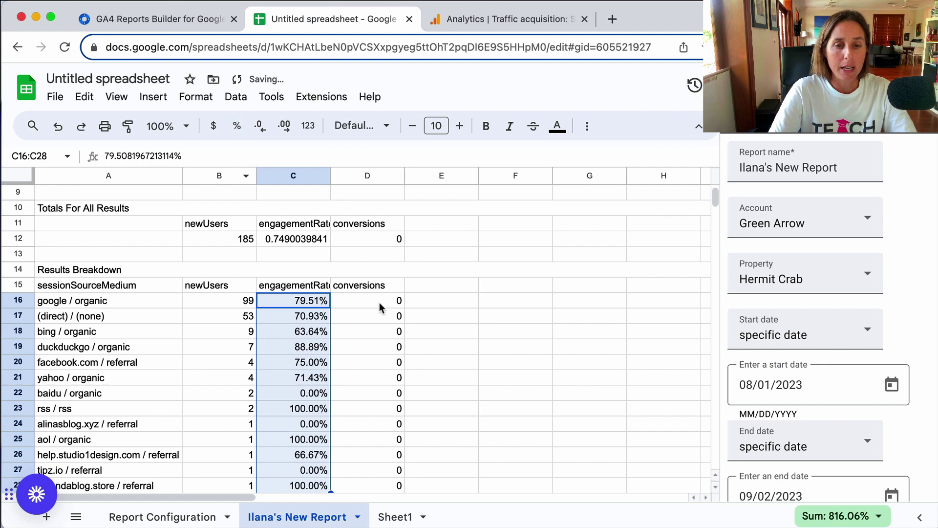
left_click_drag(379, 302, 367, 470)
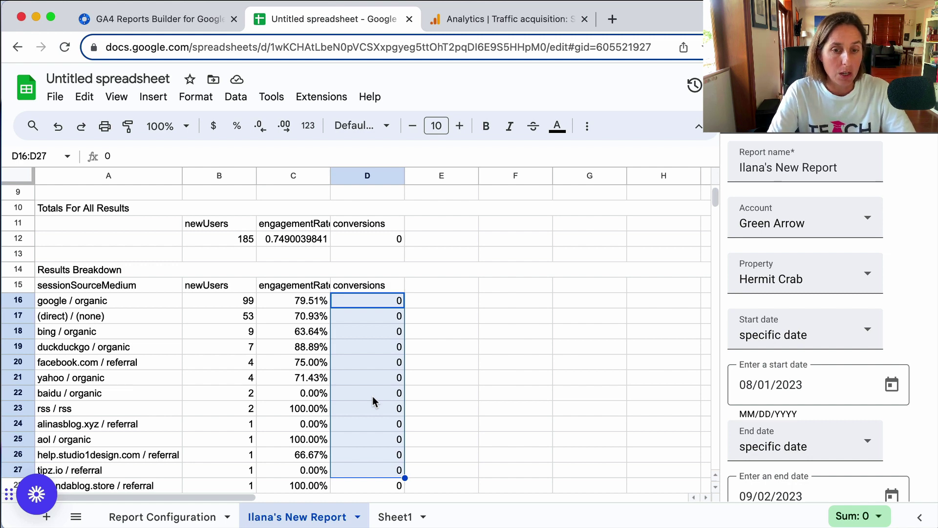
left_click(372, 396)
scroll(372, 396, "down", 2)
scroll(373, 396, "up", 5)
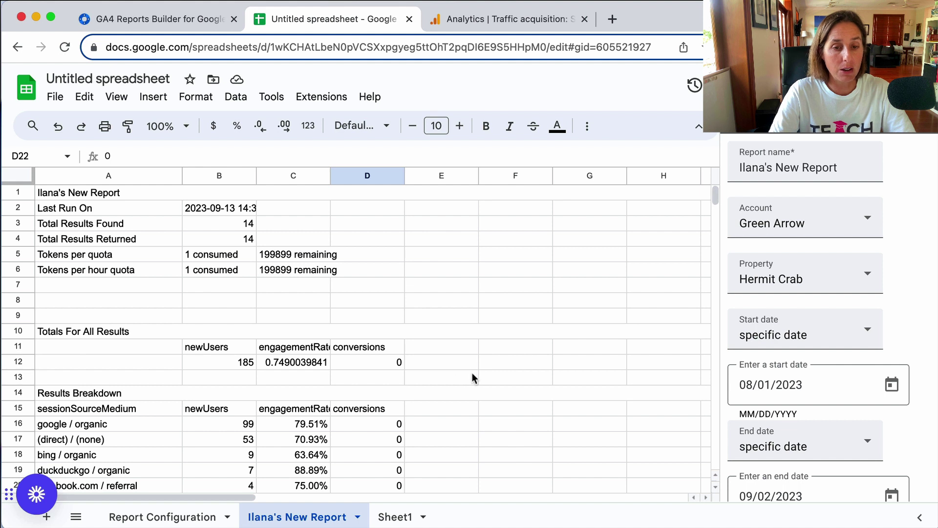
scroll(472, 377, "down", 2)
scroll(472, 377, "up", 1)
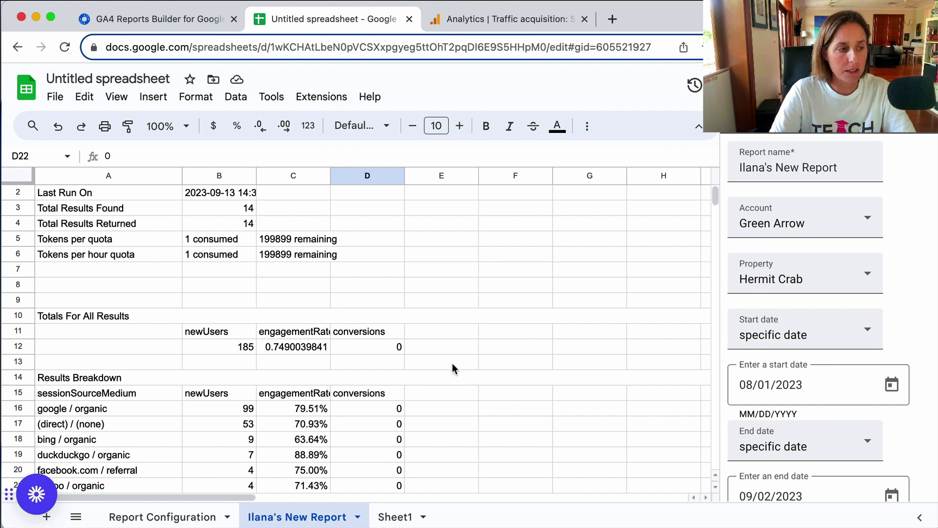
scroll(841, 310, "down", 5)
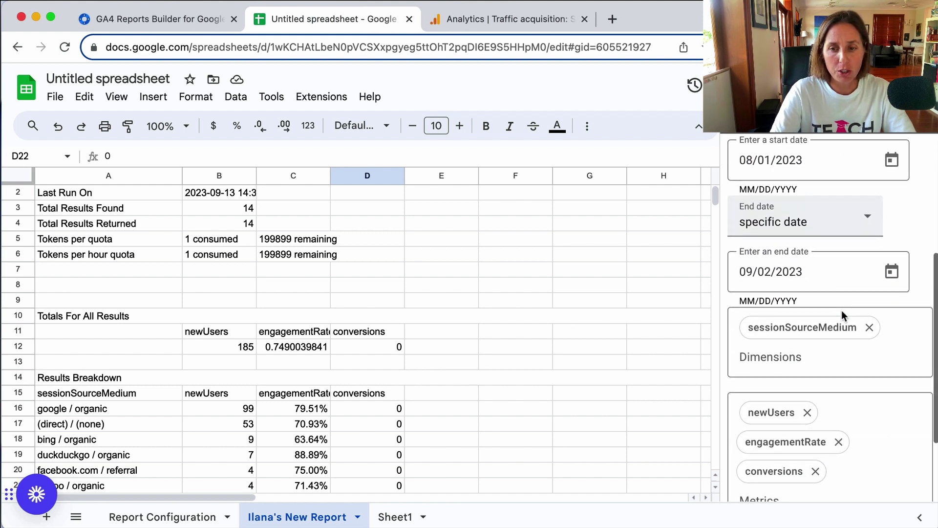
scroll(776, 342, "down", 3)
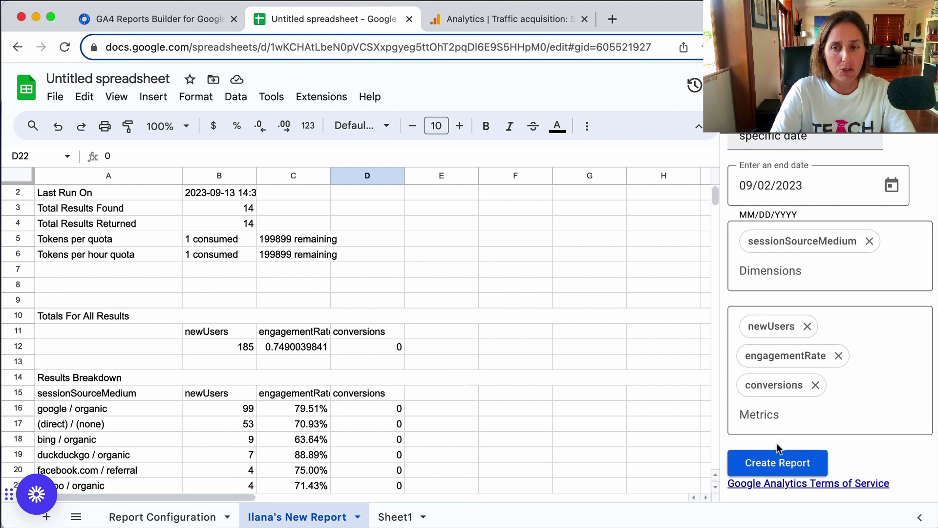